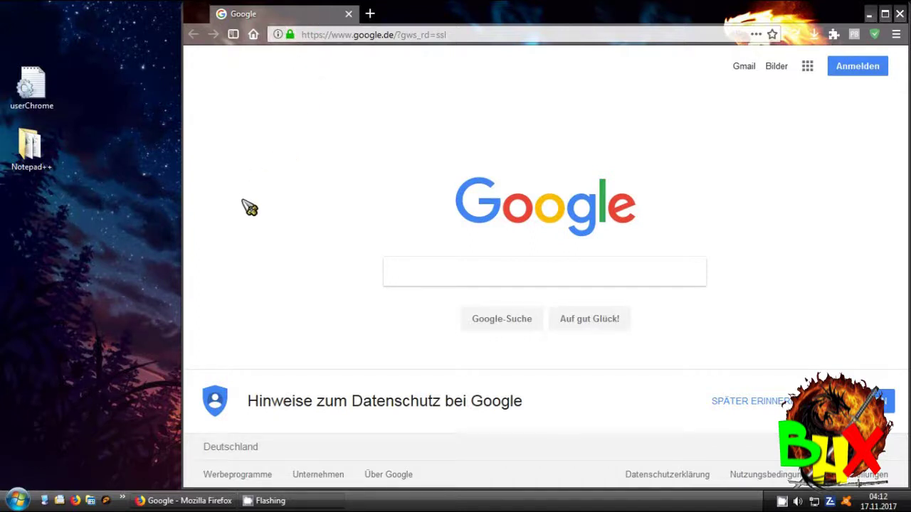
Open the Run dialog (Ausführen) from the Start menu and enter %appdata%
click(20, 502)
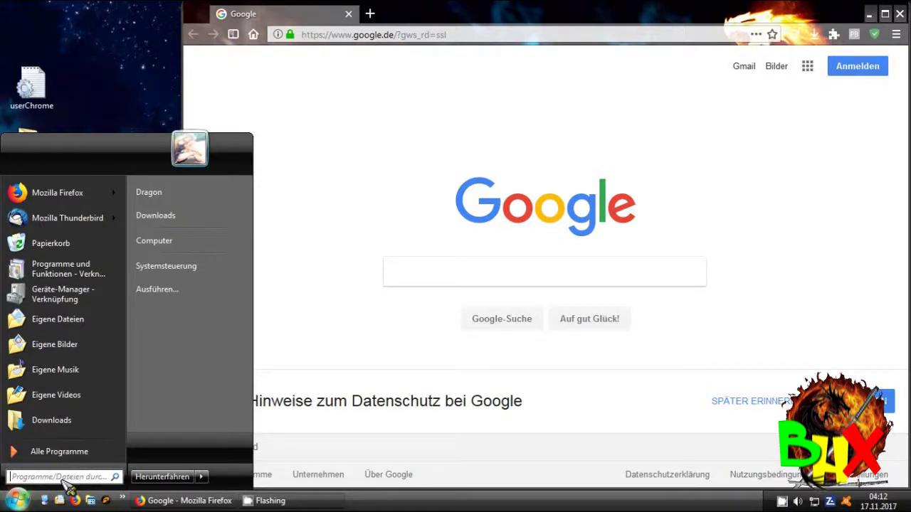
click(169, 294)
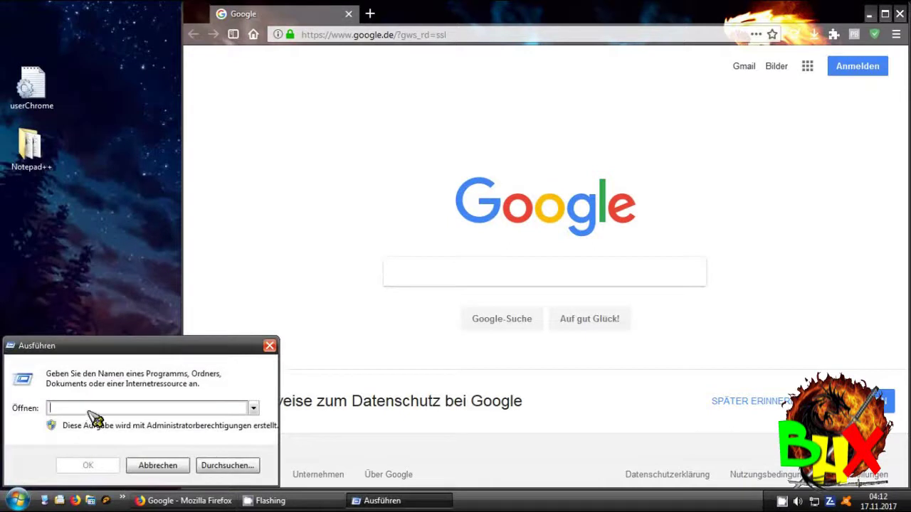
text(%appdata%)
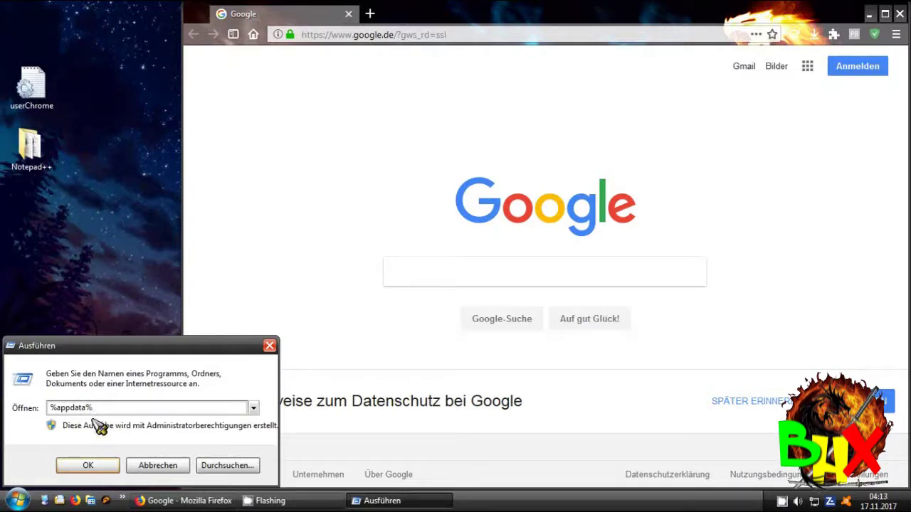
Go from Roaming through Mozilla, Firefox and Profiles into the pr90wz31.default profile folder
click(105, 468)
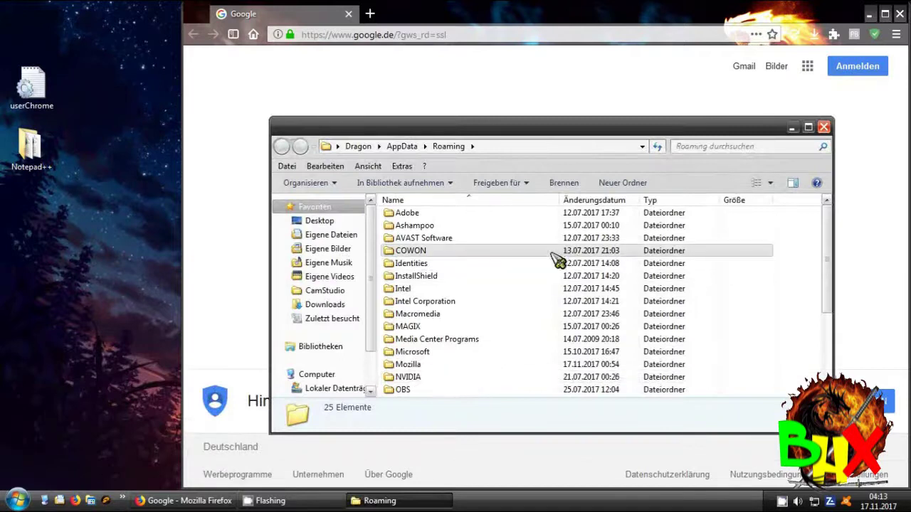
click(420, 366)
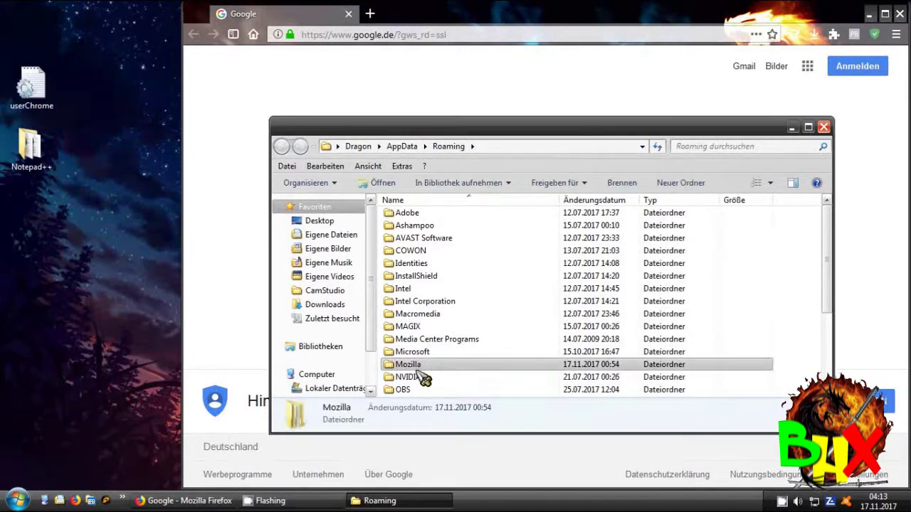
double_click(418, 368)
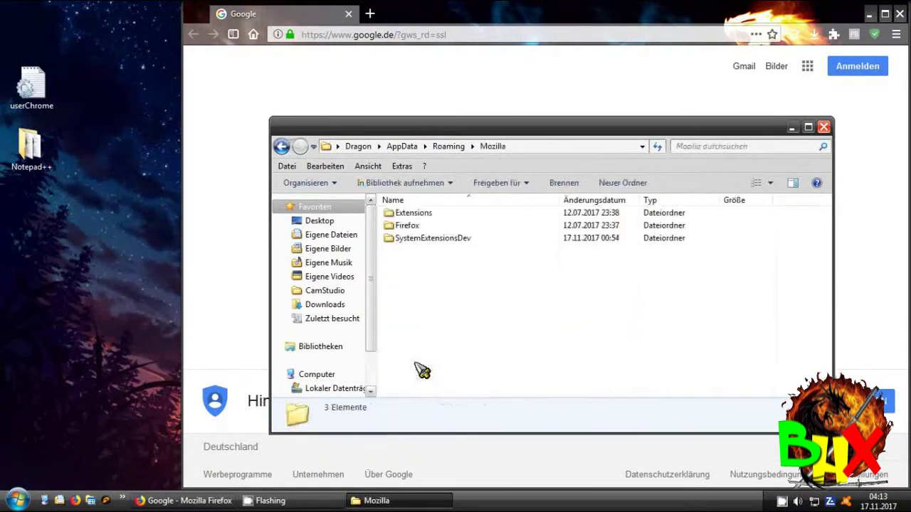
double_click(407, 226)
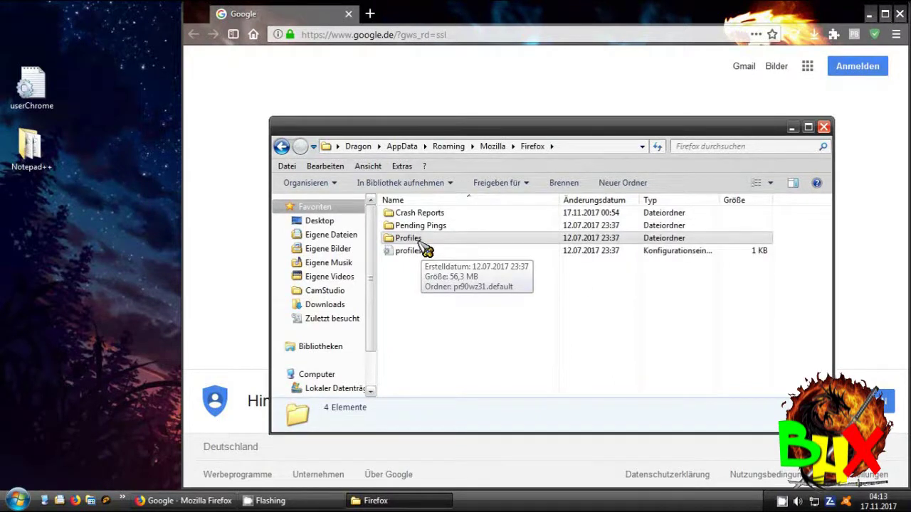
double_click(418, 242)
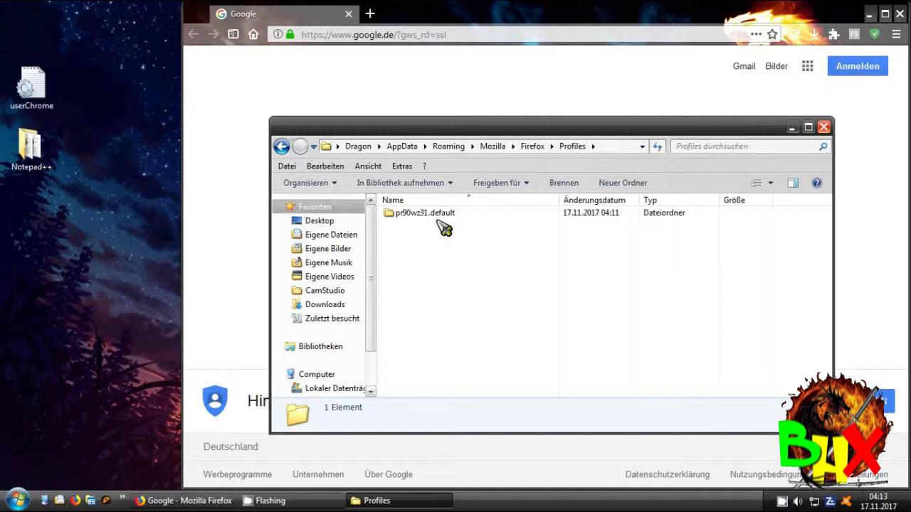
double_click(425, 218)
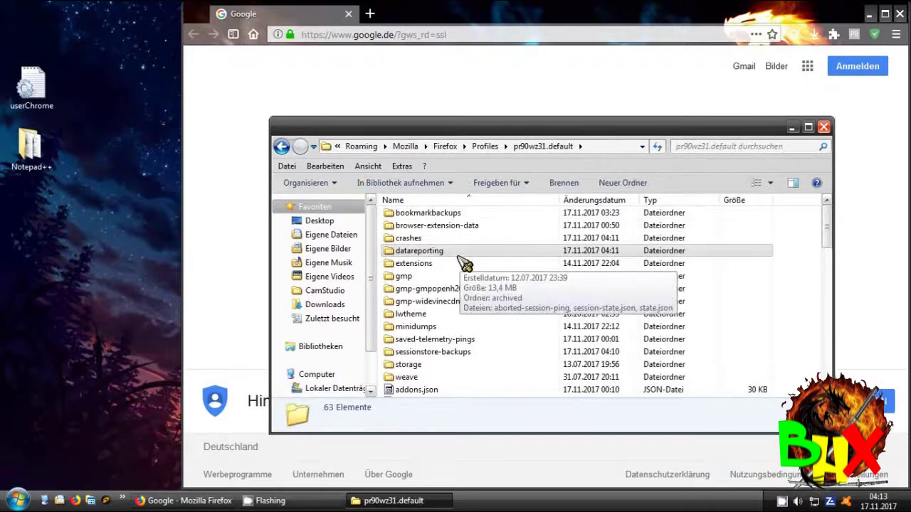
scroll(463, 299, down, 6)
scroll(459, 335, up, 7)
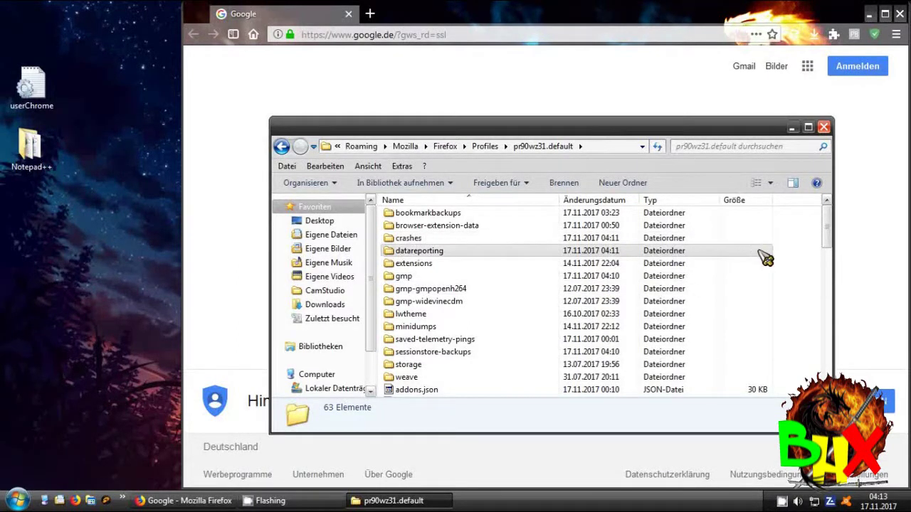
Add a new folder through Neu > Ordner and name it chrome
right_click(778, 226)
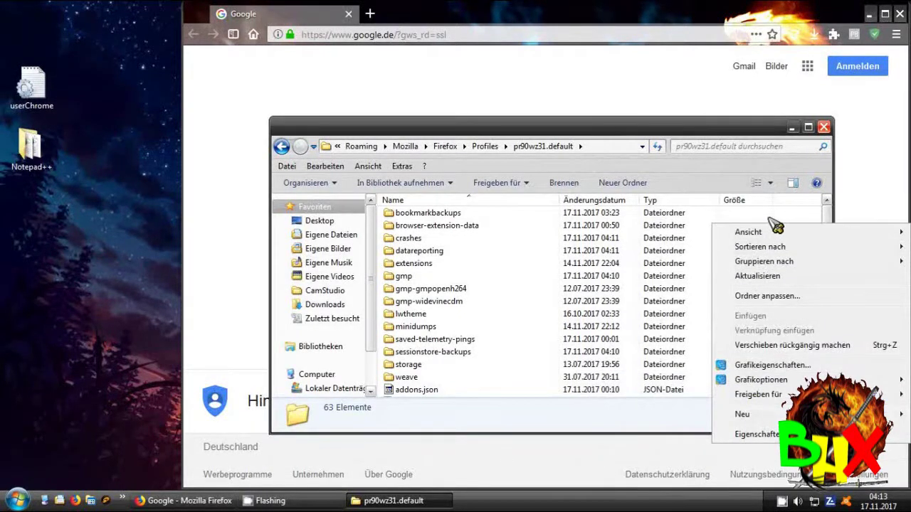
mouse_move(758, 416)
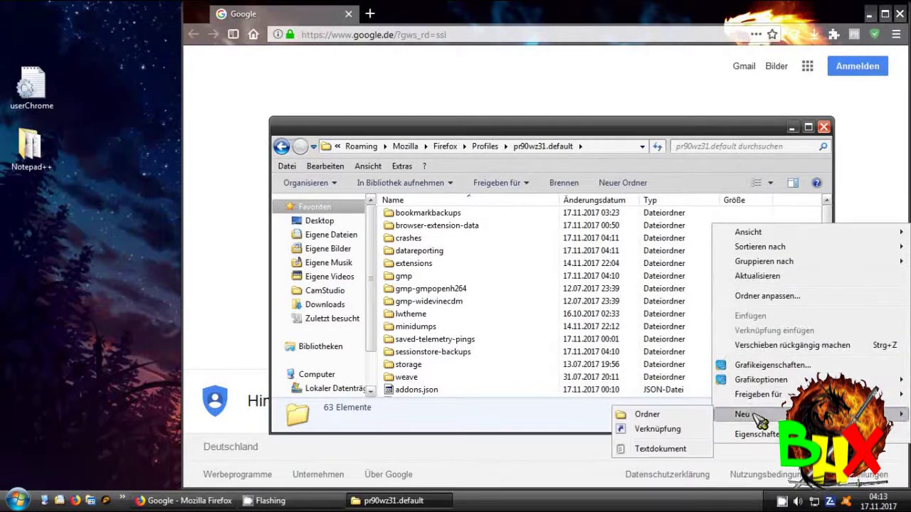
click(658, 416)
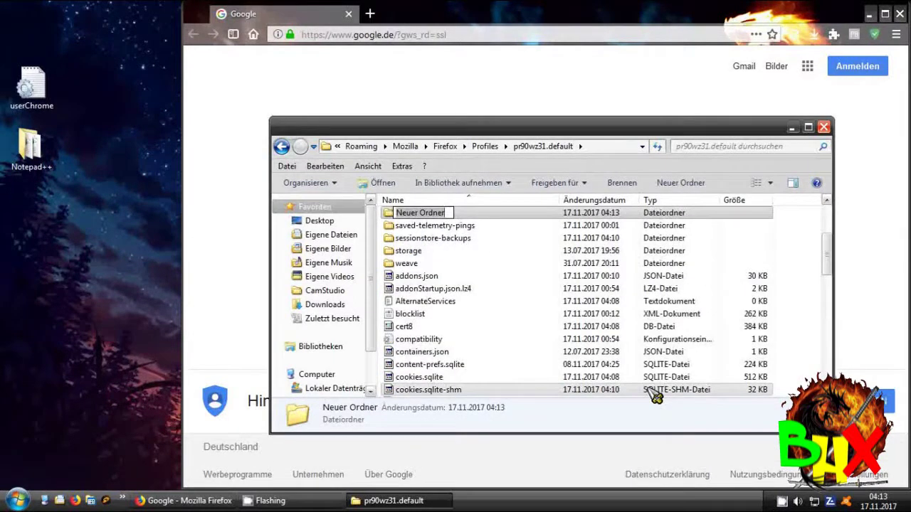
text(chrome)
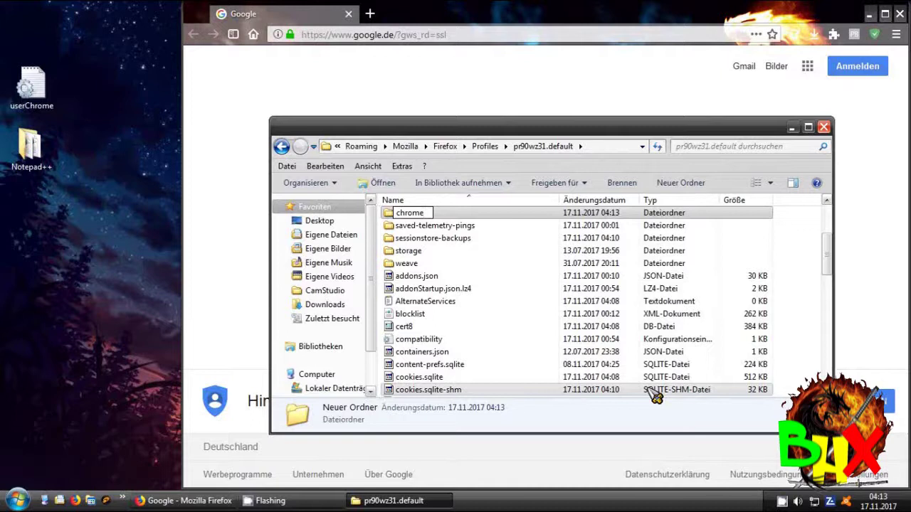
key(Return)
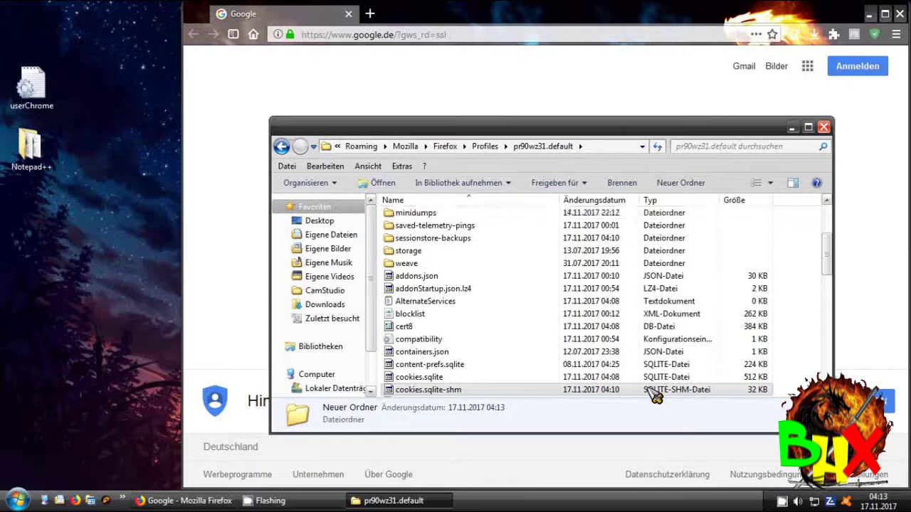
scroll(549, 271, up, 4)
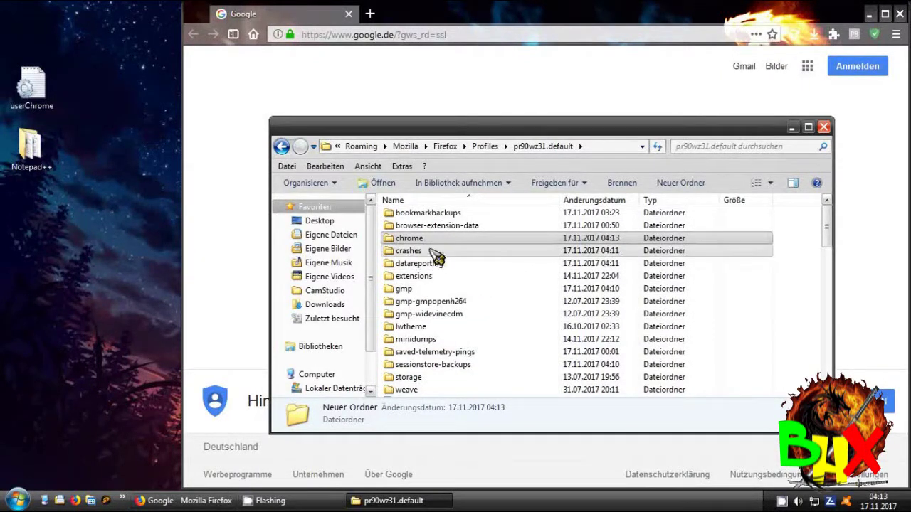
Open the chrome folder and launch Notepad++ from its program folder
double_click(420, 242)
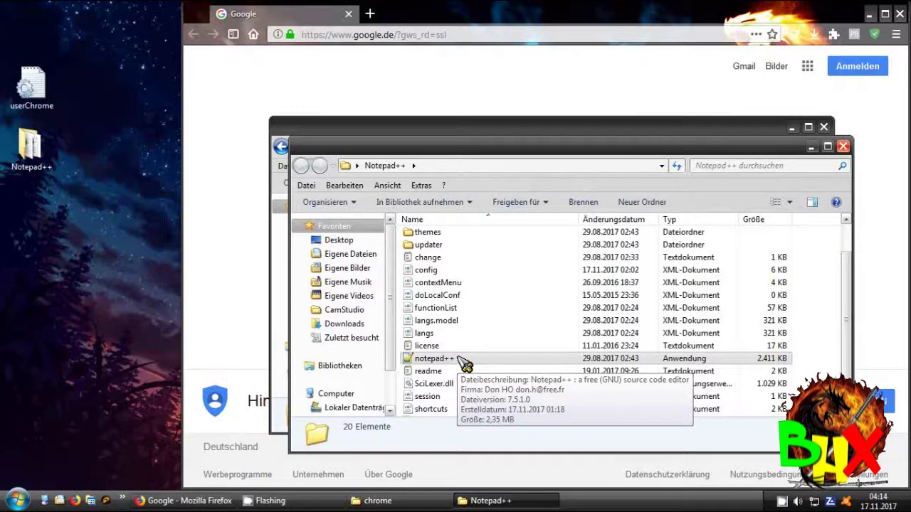
click(432, 360)
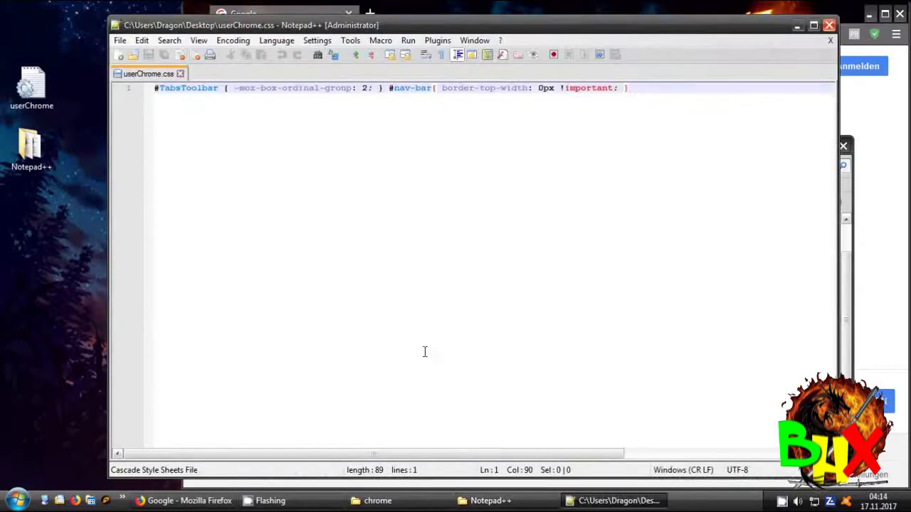
Delete all text in userChrome.css and close it without saving
key(ctrl+a)
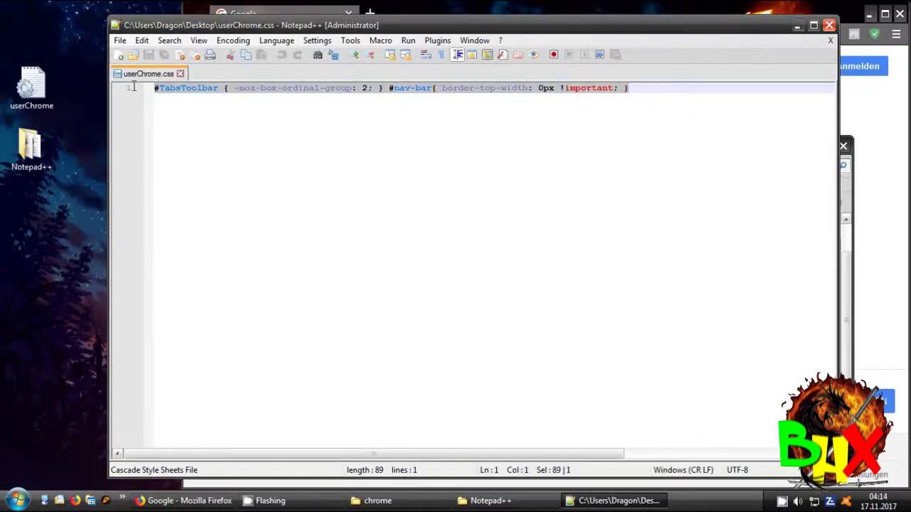
key(Delete)
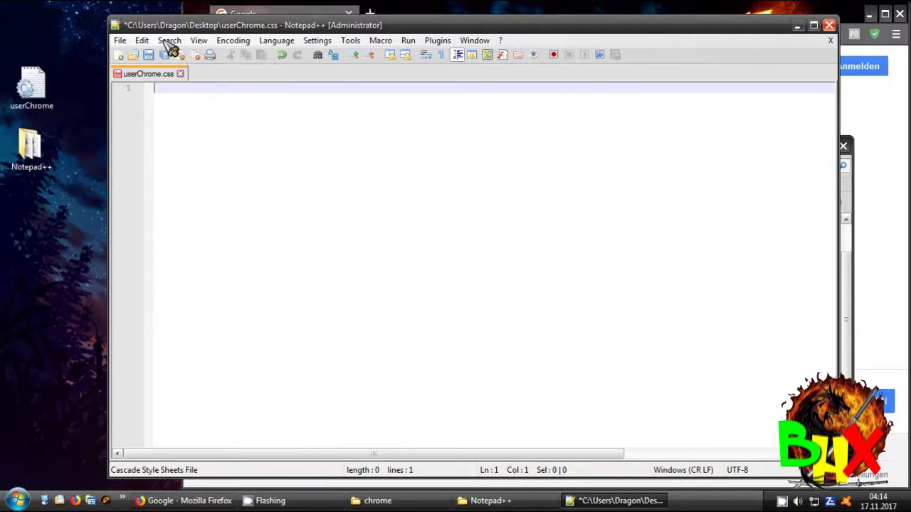
click(181, 74)
click(491, 303)
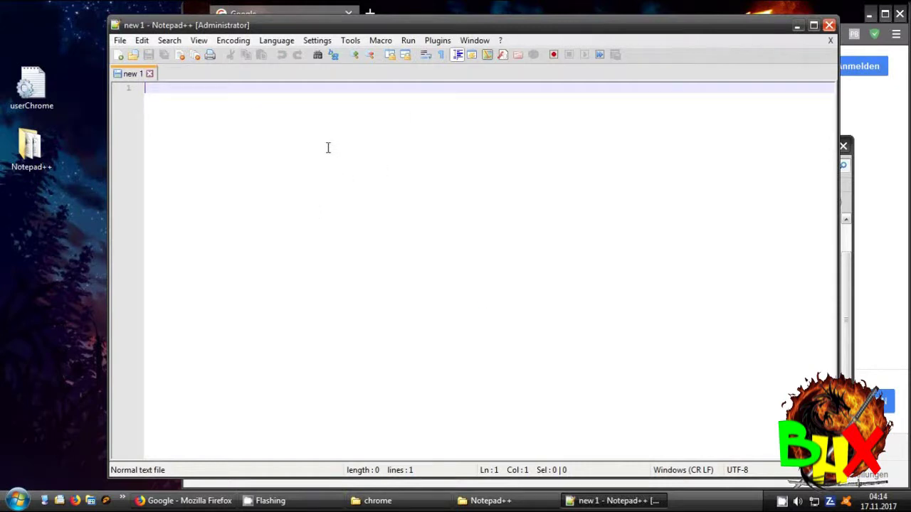
Copy the #TabsToolbar/#nav-bar CSS line from userChrome in Editor into Notepad++'s new 1 document
double_click(48, 106)
drag(662, 253, 142, 251)
right_click(183, 245)
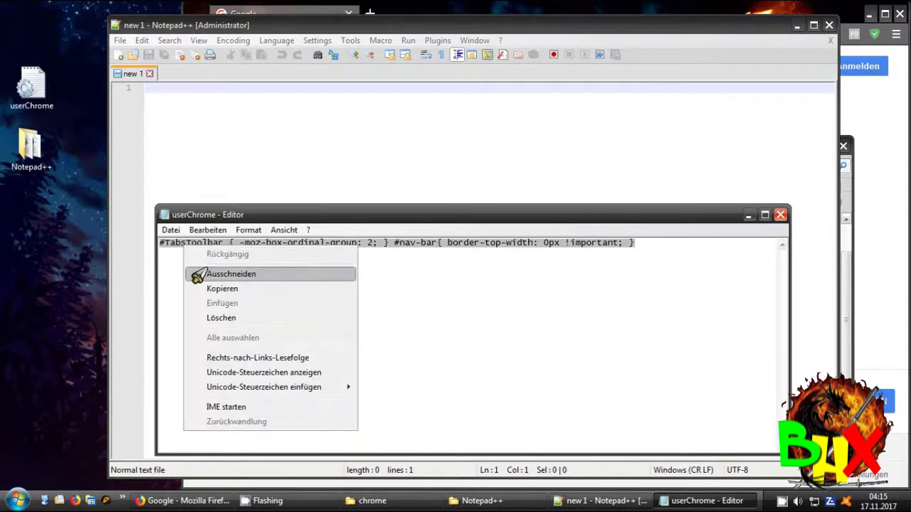
click(218, 292)
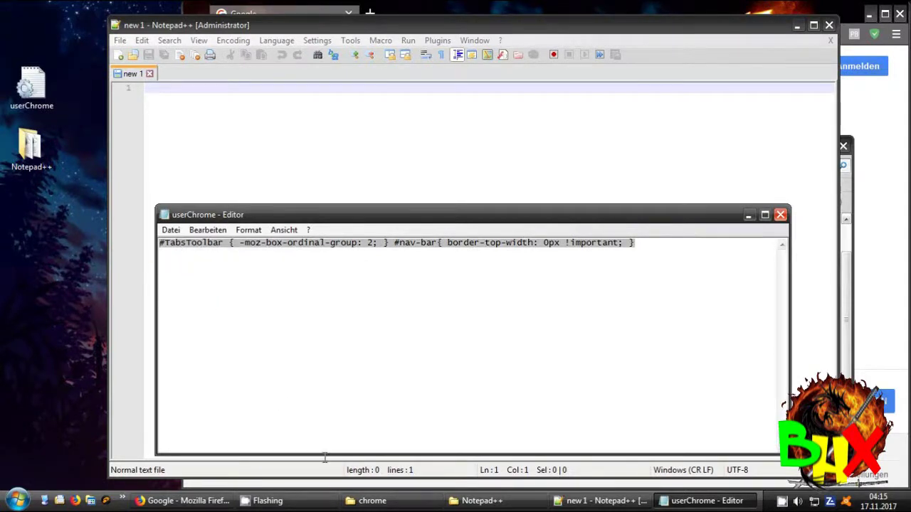
click(170, 128)
right_click(164, 101)
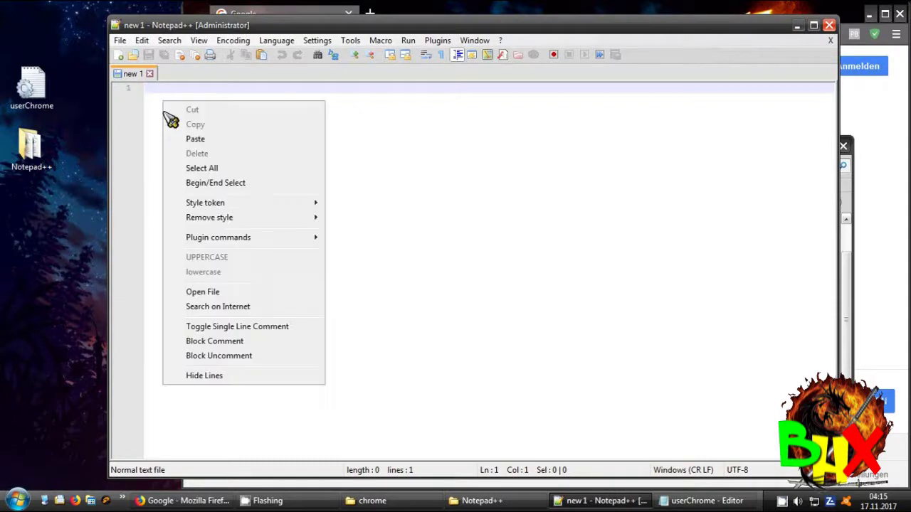
click(196, 139)
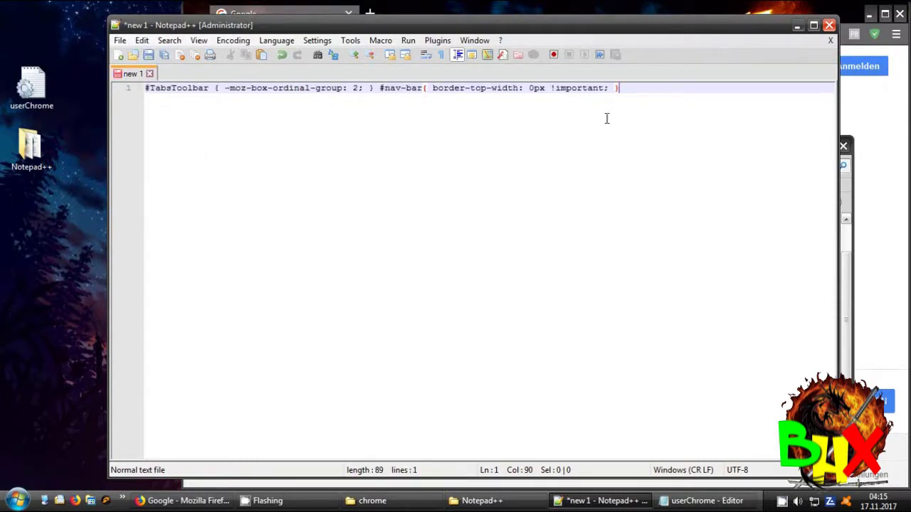
click(121, 41)
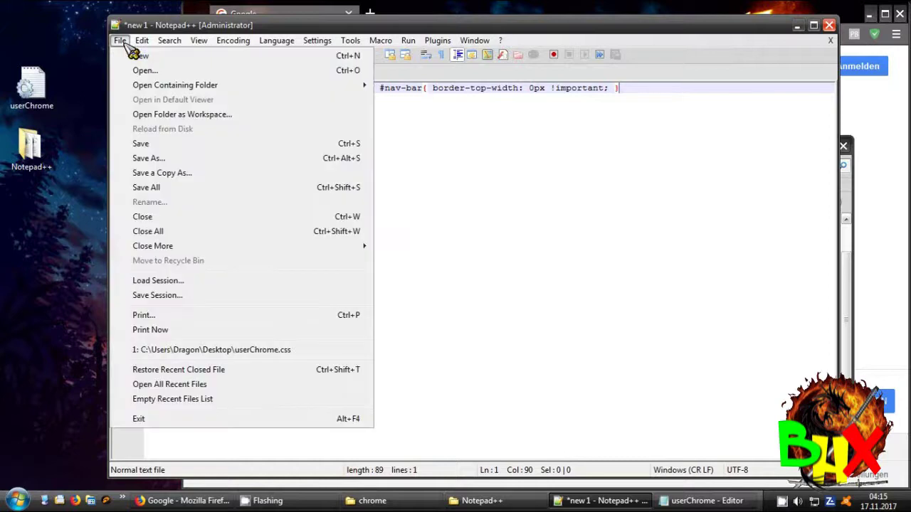
In Save As, name the file userChrome.css and set the type to Cascade Style Sheets File
click(173, 160)
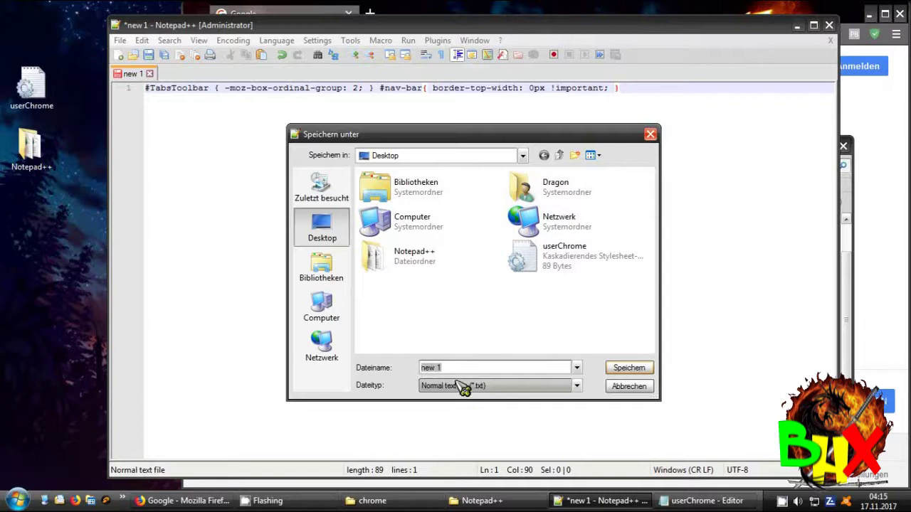
text(userChrome.)
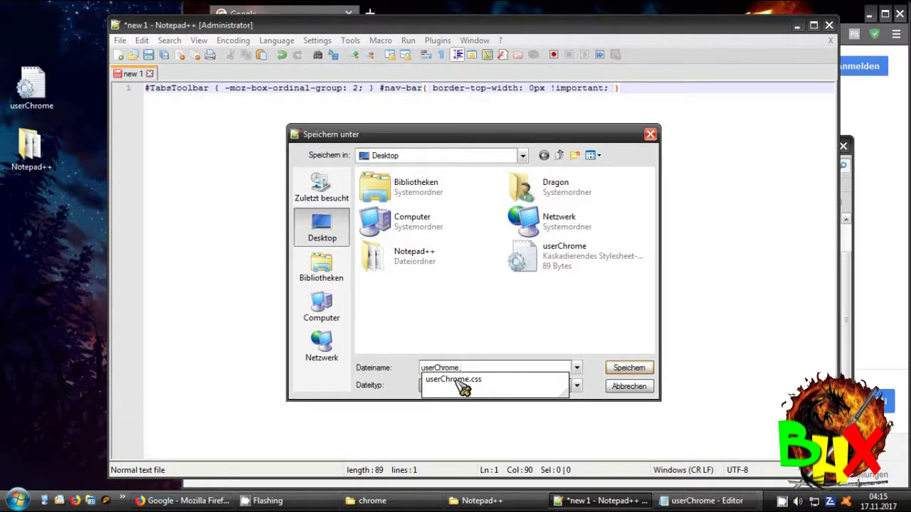
text(css)
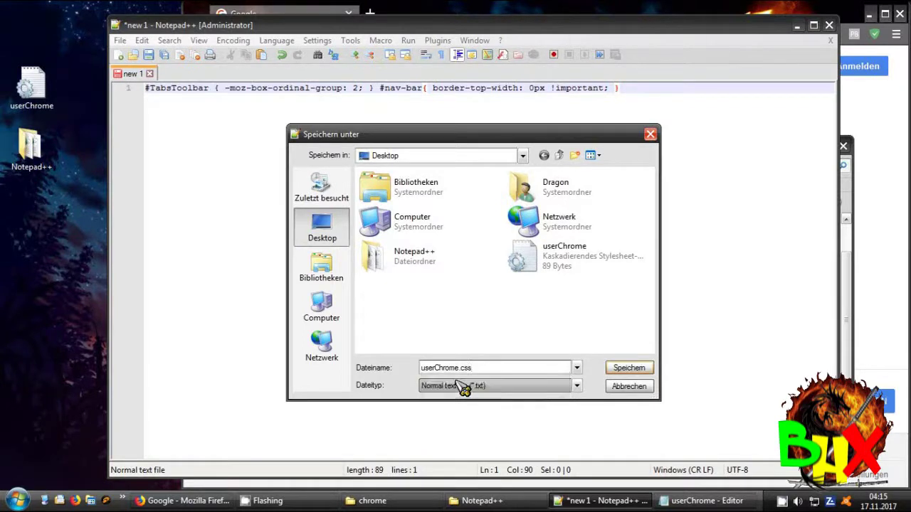
click(528, 390)
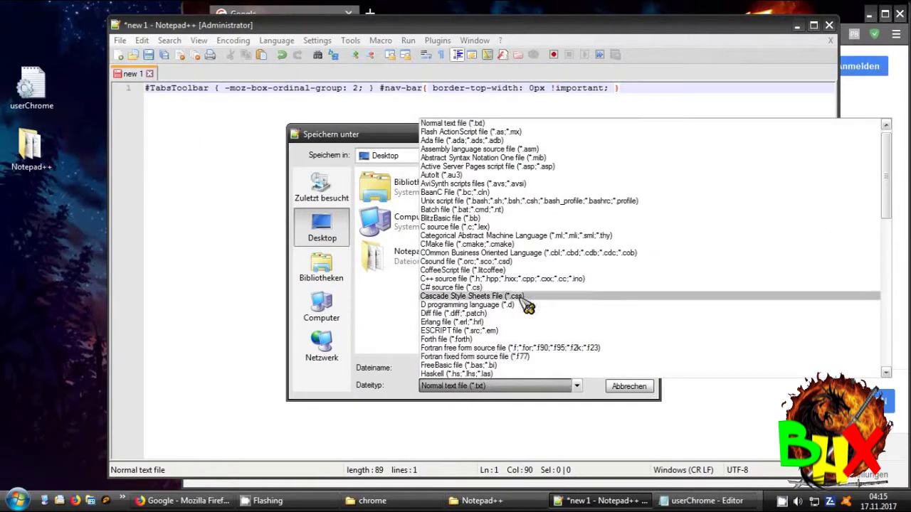
click(525, 296)
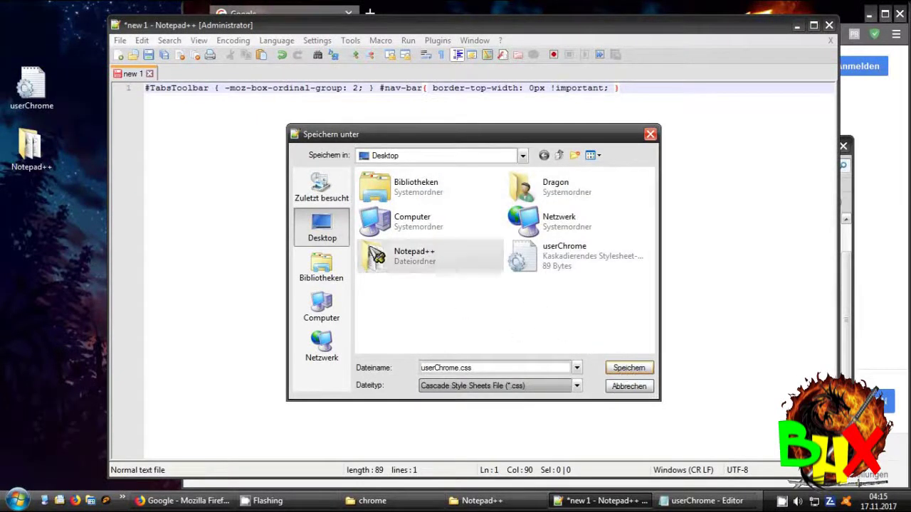
Delete the old userChrome file from the desktop
right_click(40, 90)
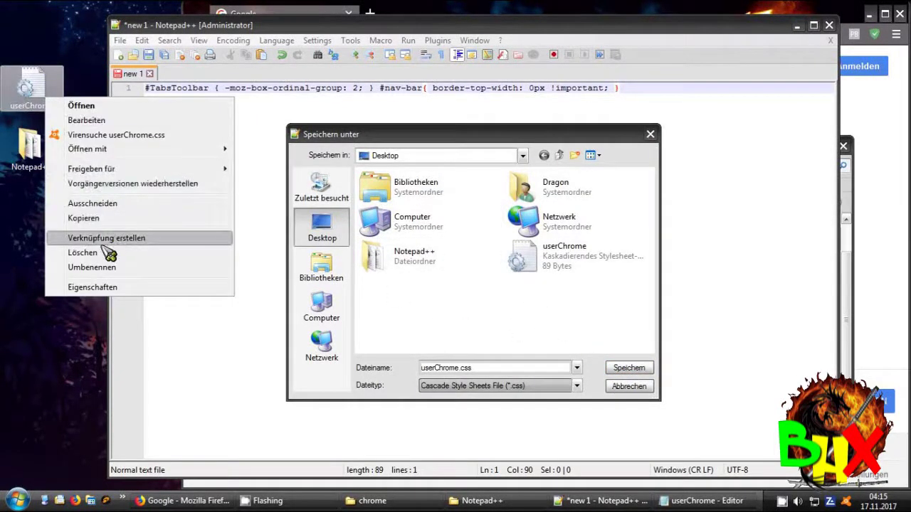
click(167, 252)
click(533, 304)
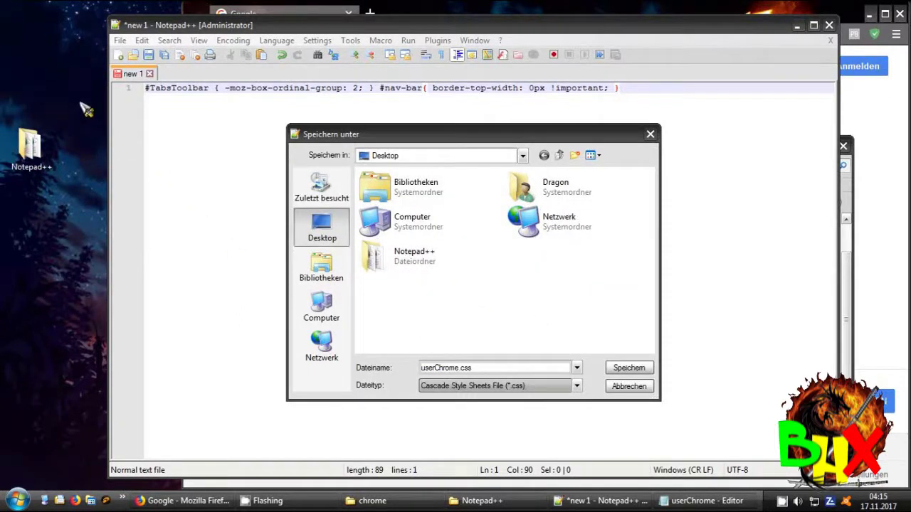
click(639, 375)
Save the style sheet as userChrome.css on the desktop
click(638, 371)
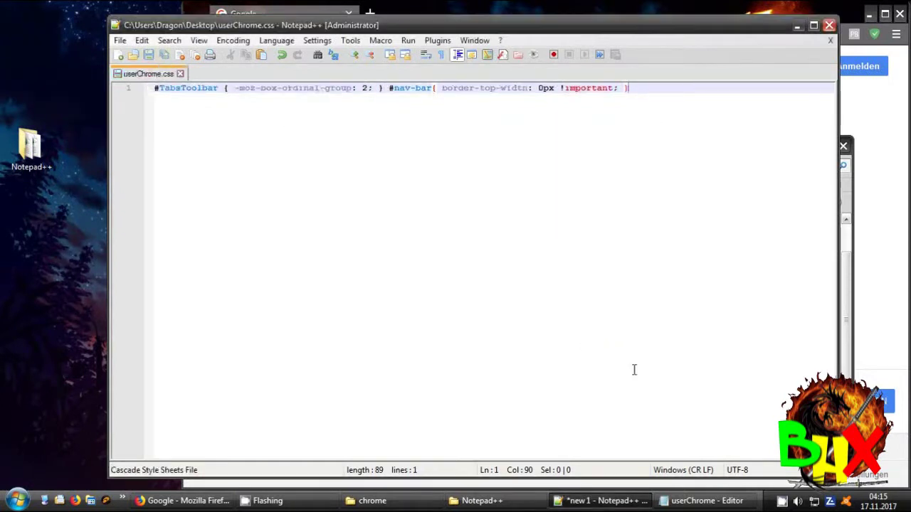
drag(25, 32, 49, 67)
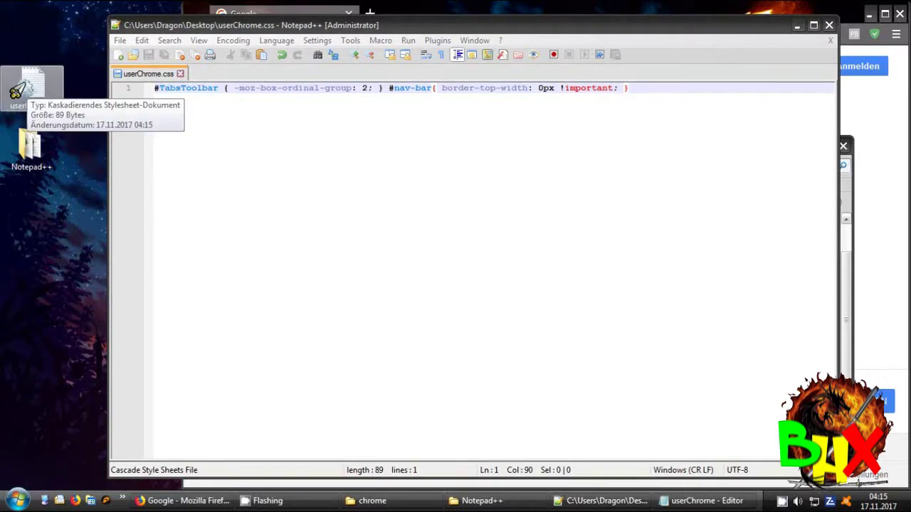
right_click(22, 84)
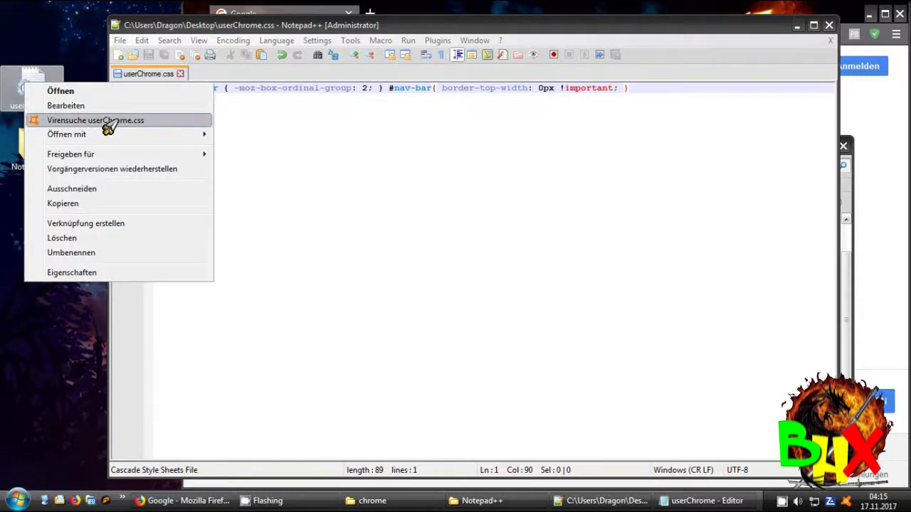
click(346, 165)
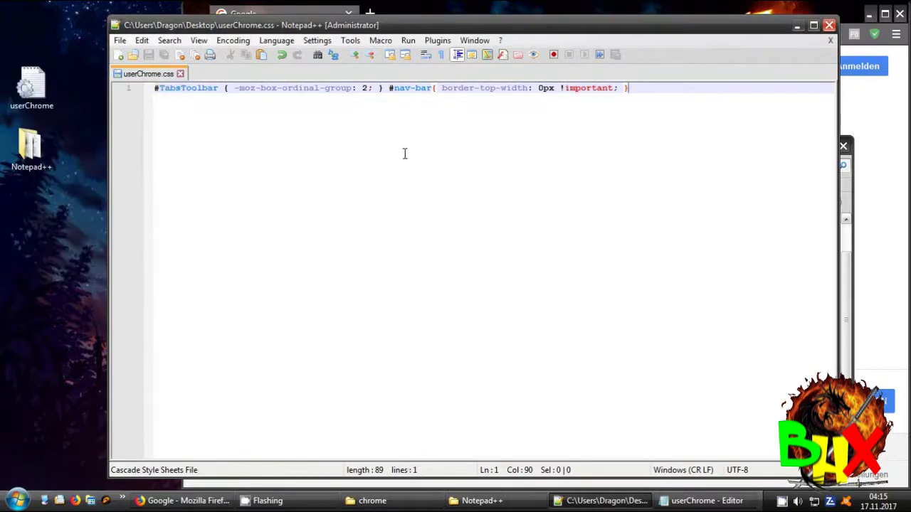
Close Notepad++ and Editor, move userChrome.css into the profile's chrome folder, and close Firefox
click(829, 25)
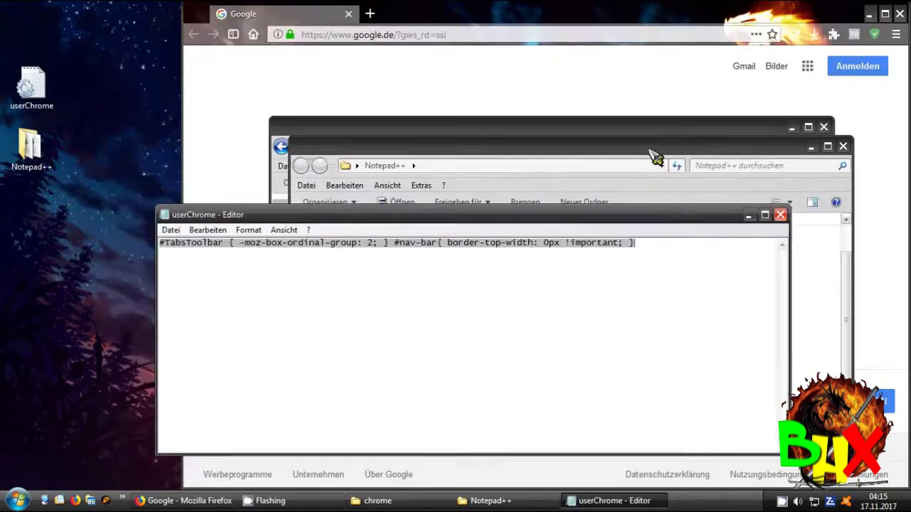
click(781, 214)
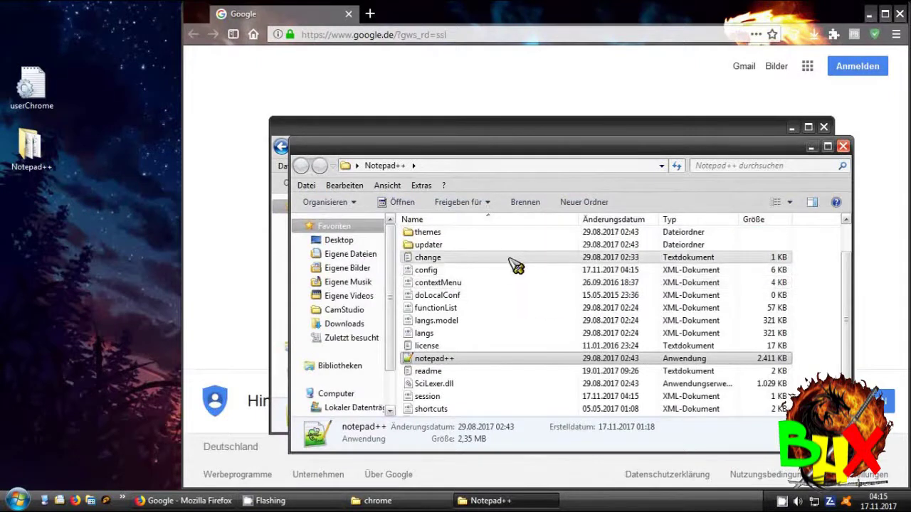
key(alt+F4)
drag(47, 95, 474, 249)
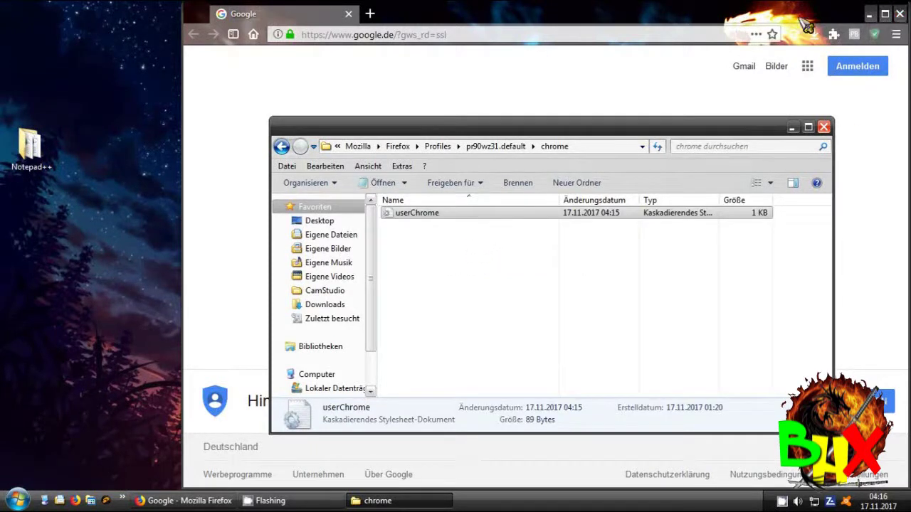
click(900, 15)
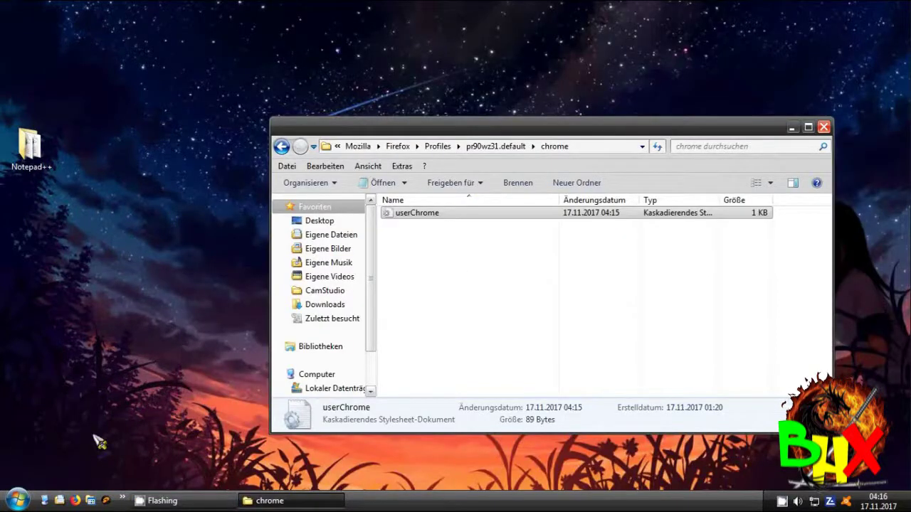
Relaunch Firefox from the quick-launch bar so tabs appear below the address bar
click(76, 500)
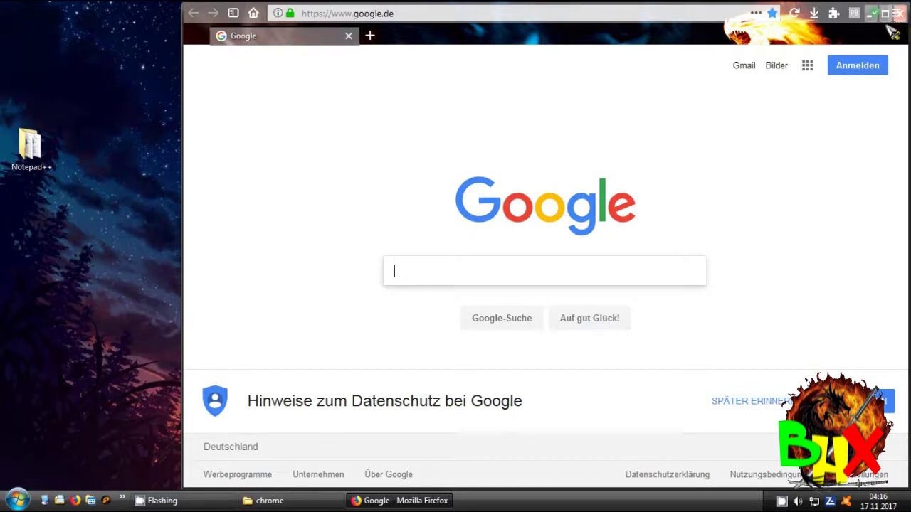
Turn Menüleiste on from the toolbar context menu, turn it off again, then open the main menu
right_click(822, 44)
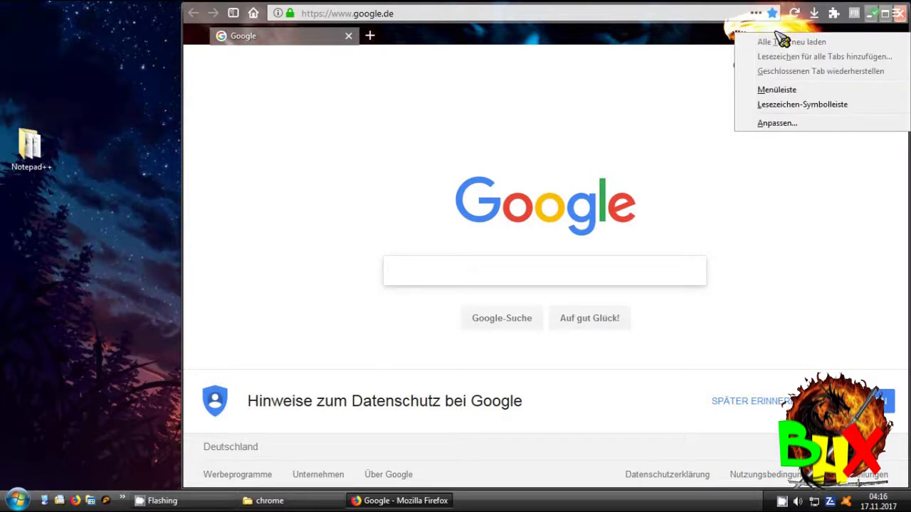
click(777, 89)
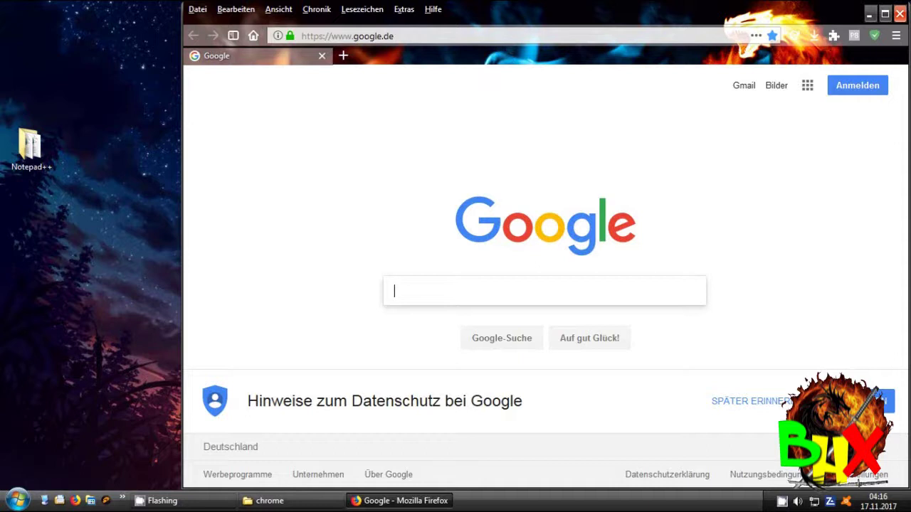
right_click(789, 63)
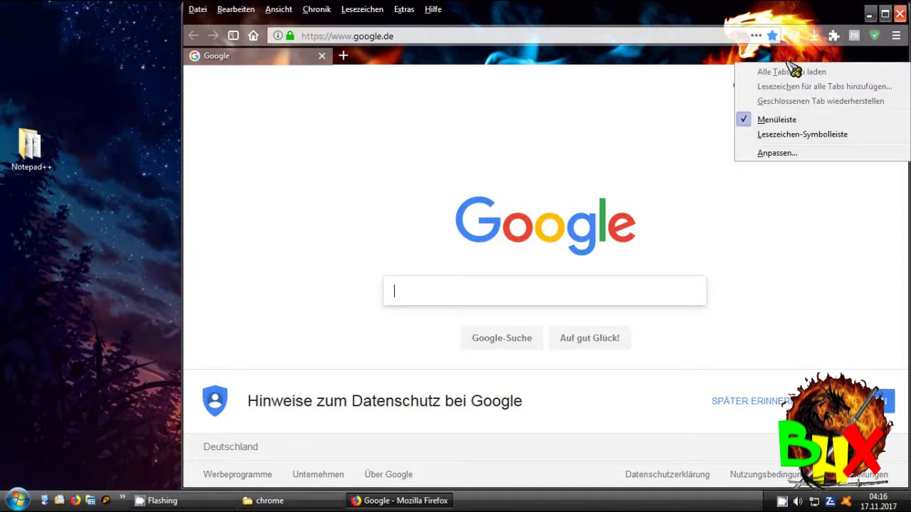
click(901, 15)
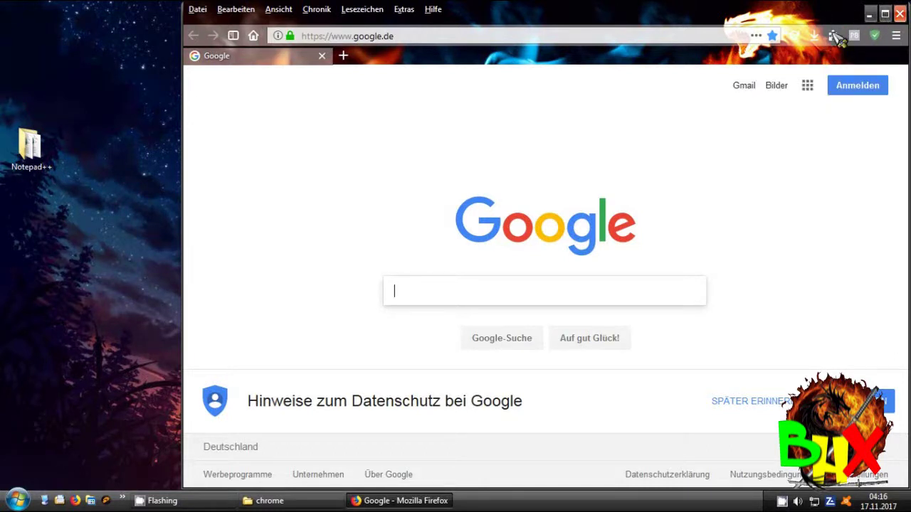
right_click(787, 64)
click(791, 114)
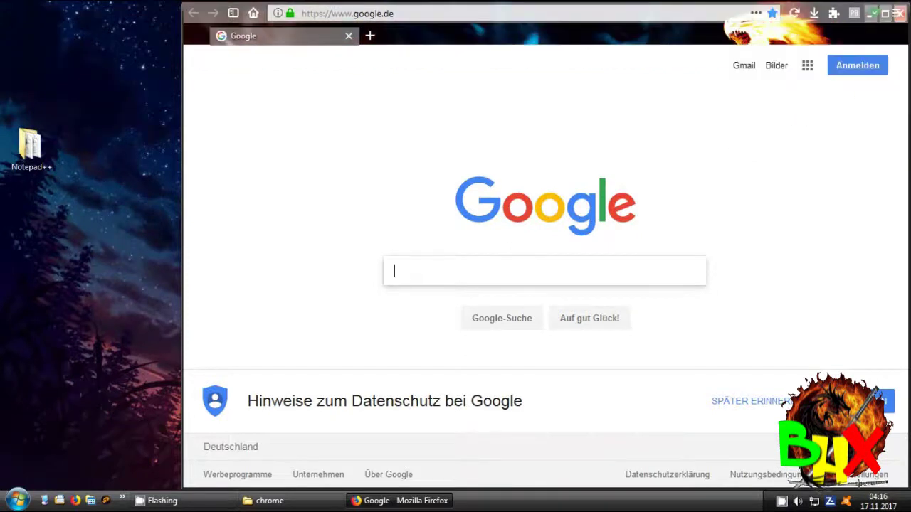
click(898, 14)
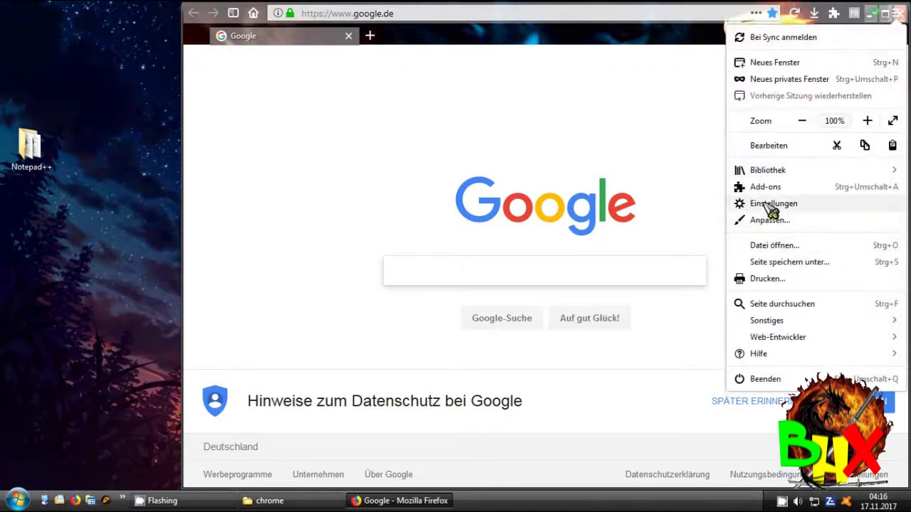
Tick Titelleiste on Firefox's Anpassen page to show the window title bar, then finish customizing
key(Escape)
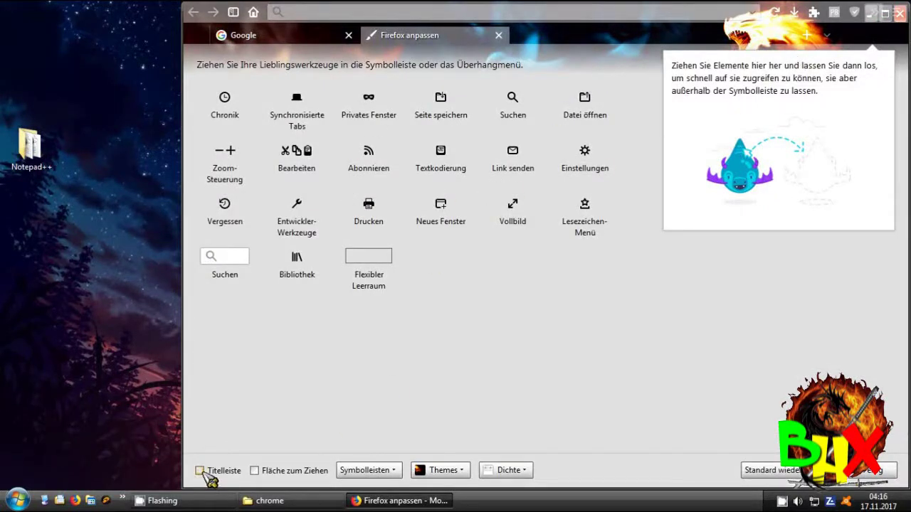
click(200, 470)
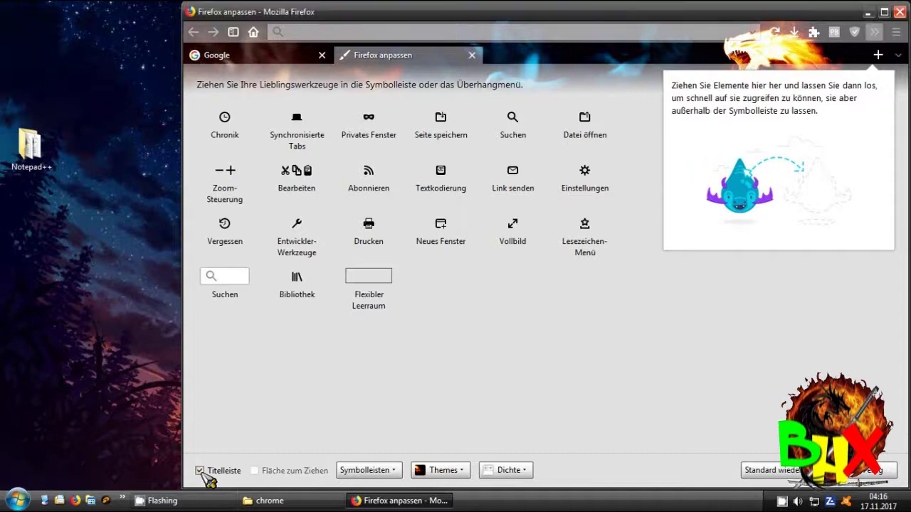
click(874, 471)
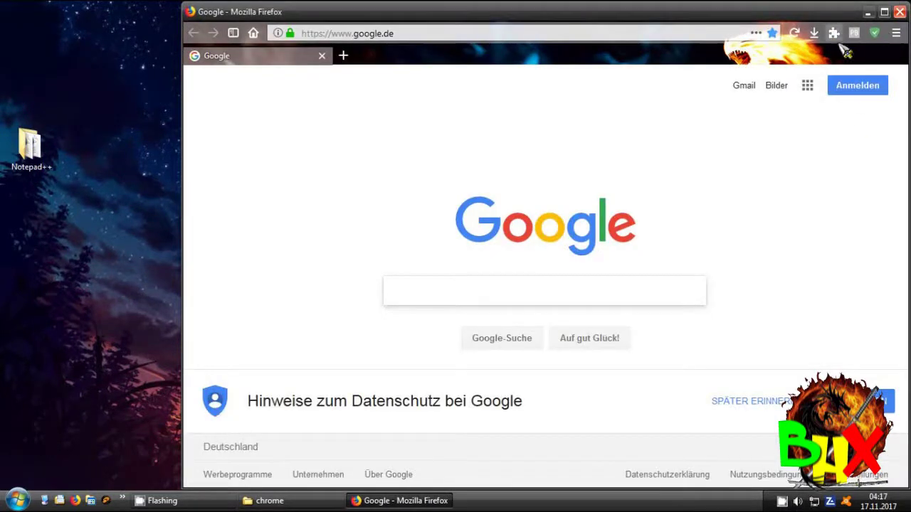
Restore the chrome folder Explorer window from the taskbar
click(896, 33)
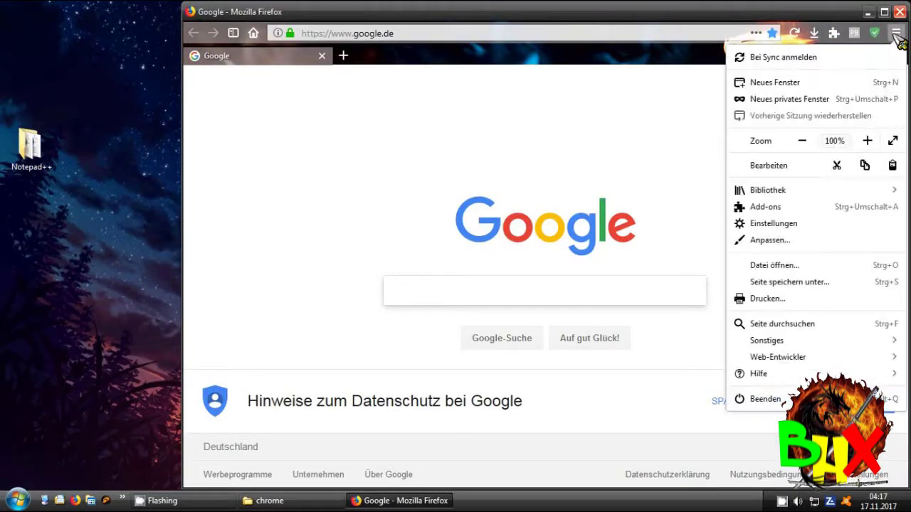
click(845, 15)
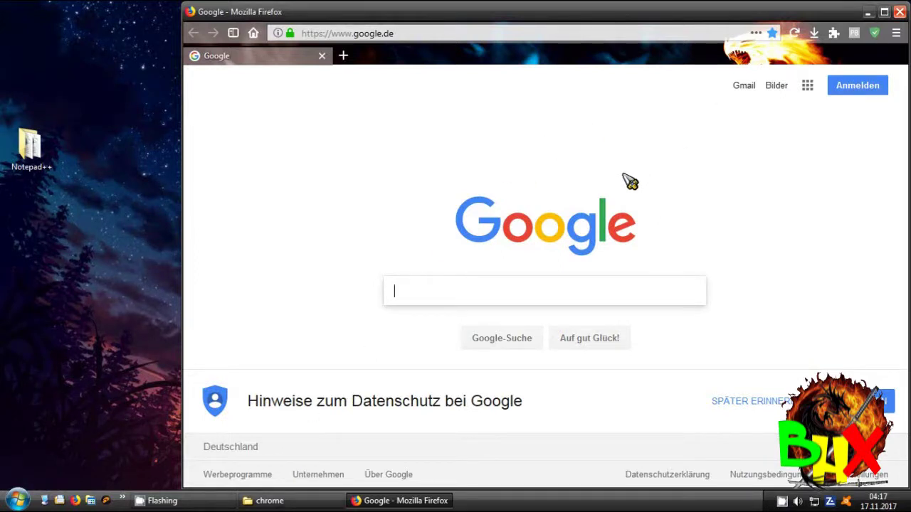
click(316, 502)
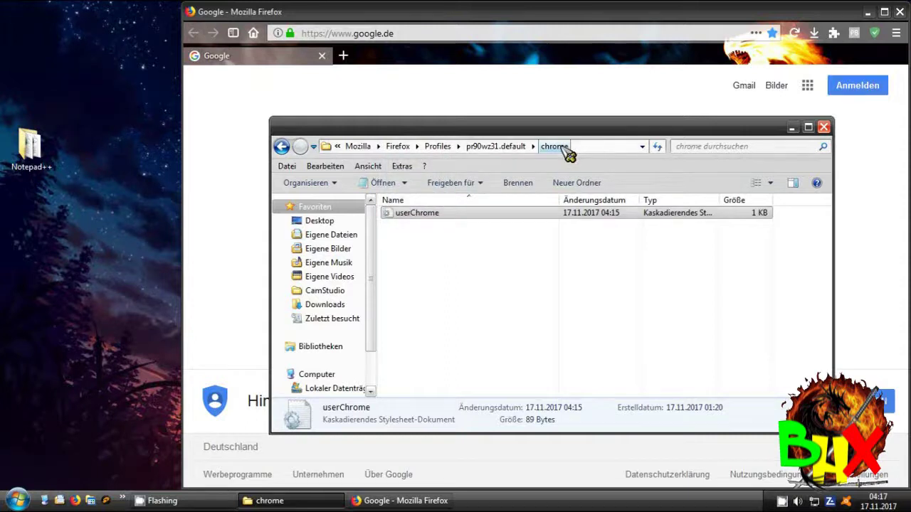
Move userChrome from the chrome folder to the desktop, then close and relaunch Firefox
drag(441, 215, 114, 108)
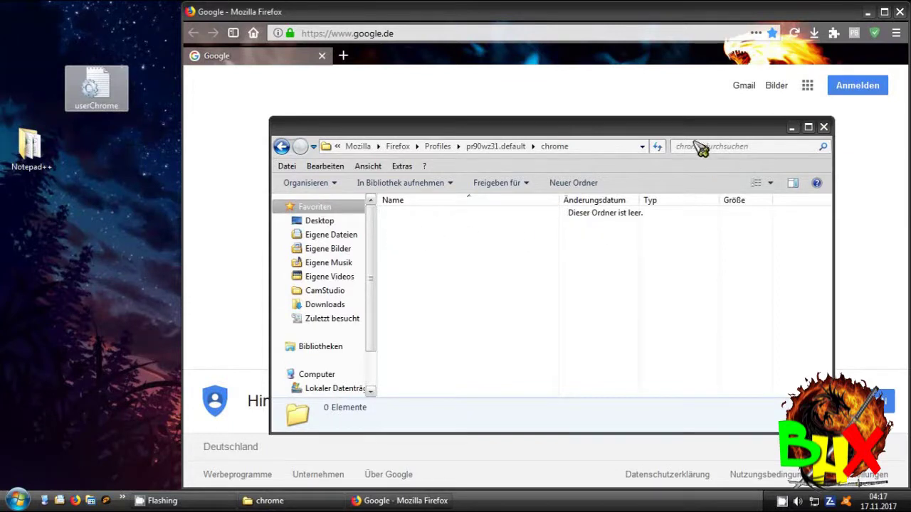
click(444, 80)
click(900, 12)
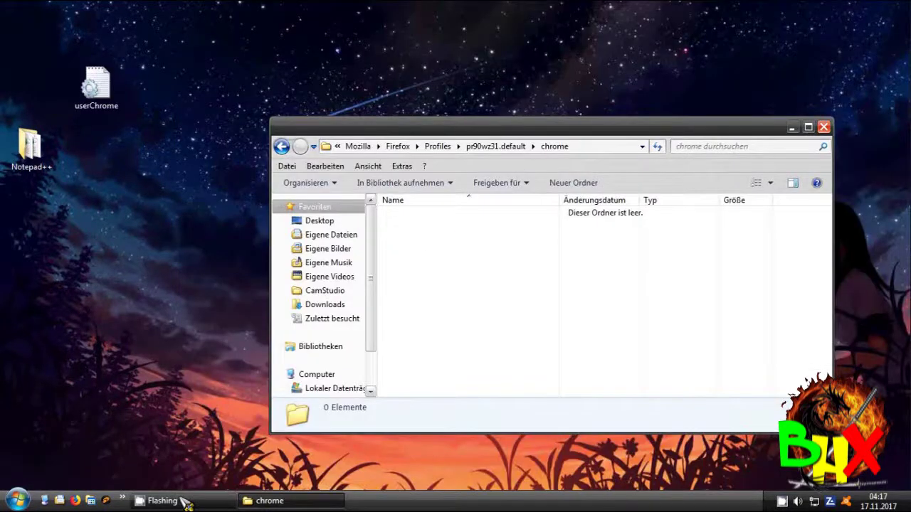
click(75, 501)
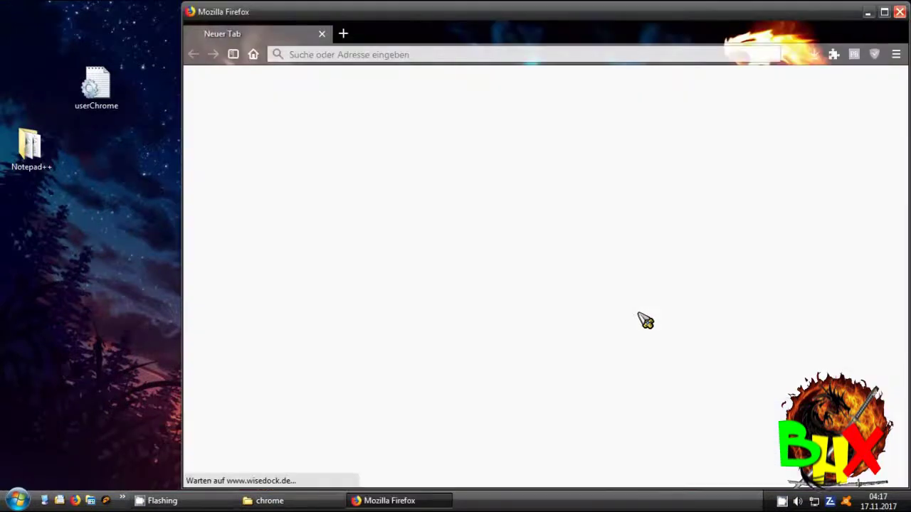